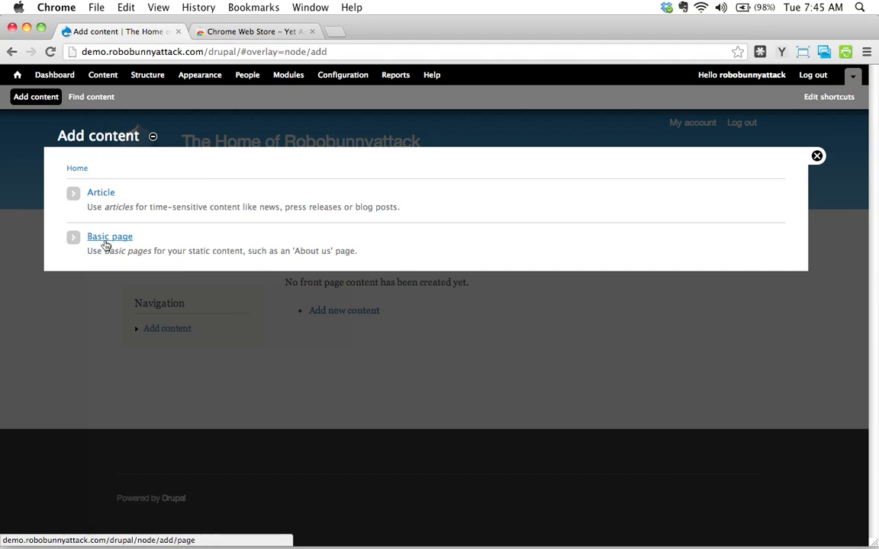
Step: Start creating a new Basic page from the site's content administration
{"action": "left_click", "coordinate": [817, 155]}
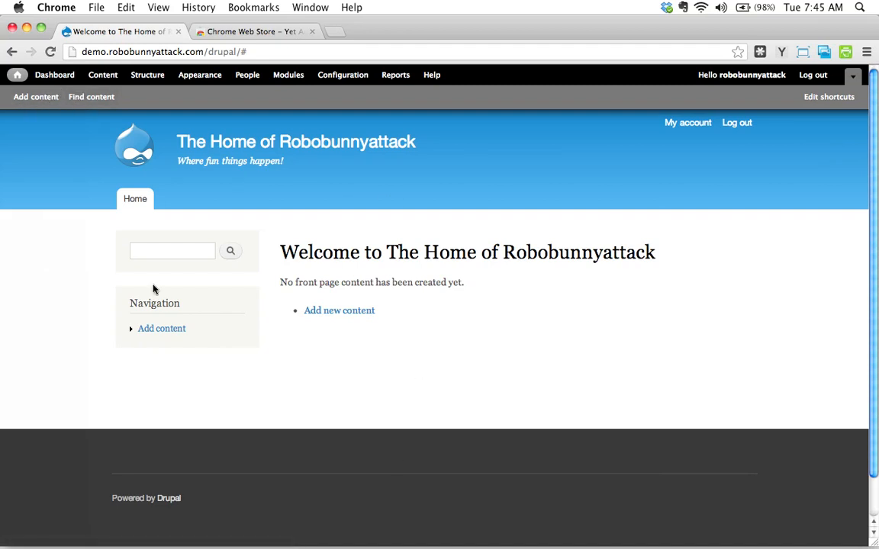
{"action": "left_click", "coordinate": [102, 77]}
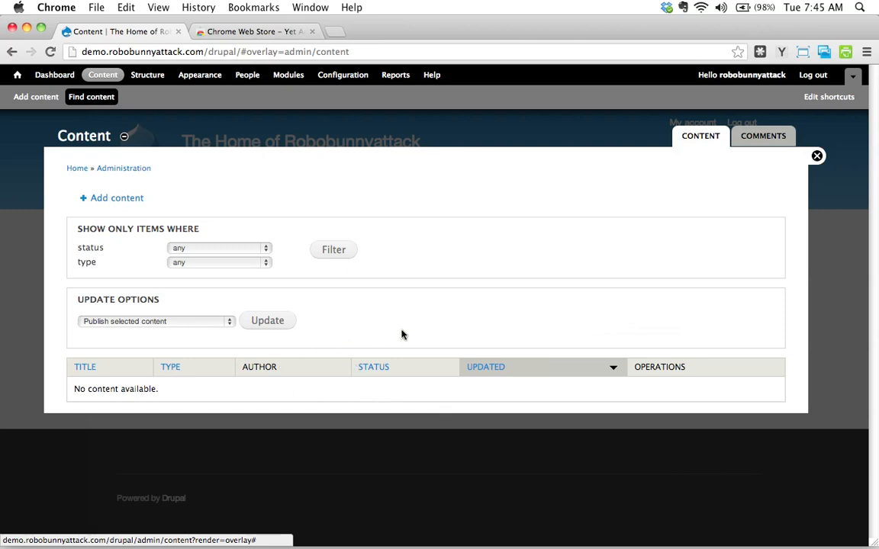
{"action": "left_click", "coordinate": [116, 199]}
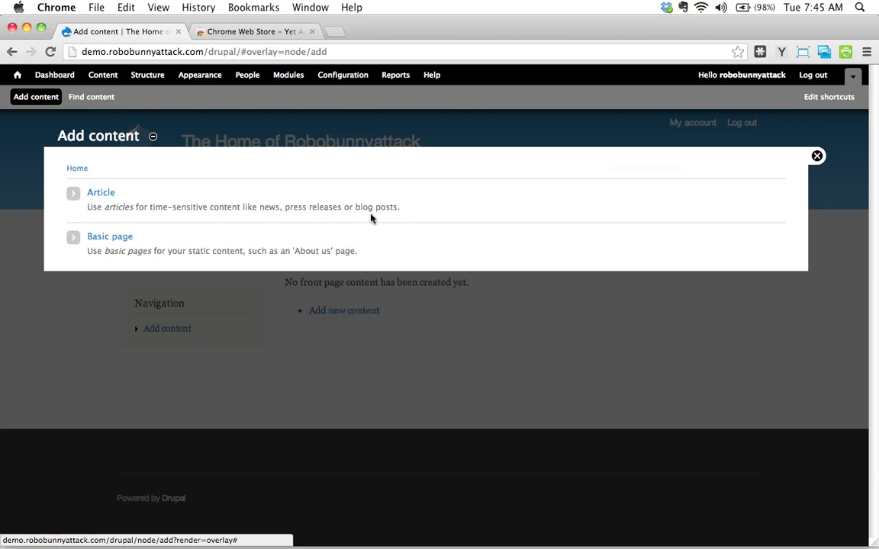
{"action": "left_click", "coordinate": [116, 239]}
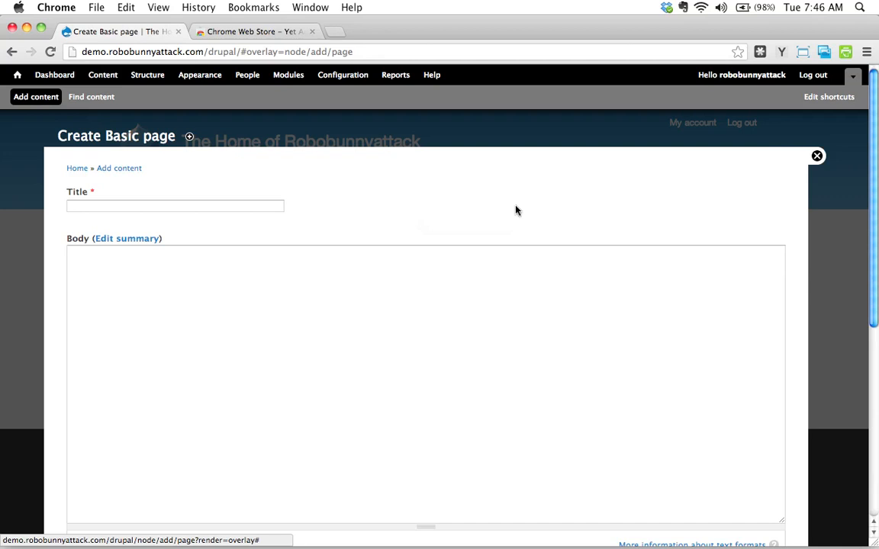
Step: Enter About us as the page title
{"action": "left_click", "coordinate": [205, 205]}
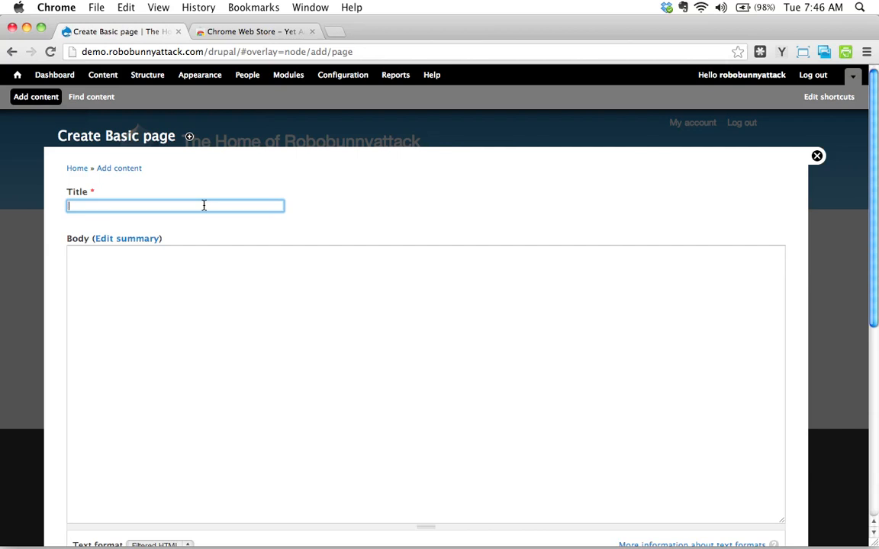
{"action": "type", "text": "About us"}
Step: Fill the Body with three paragraphs of lorem ipsum using the Yet Another Lorem Ipsum Generator extension
{"action": "left_click", "coordinate": [221, 250]}
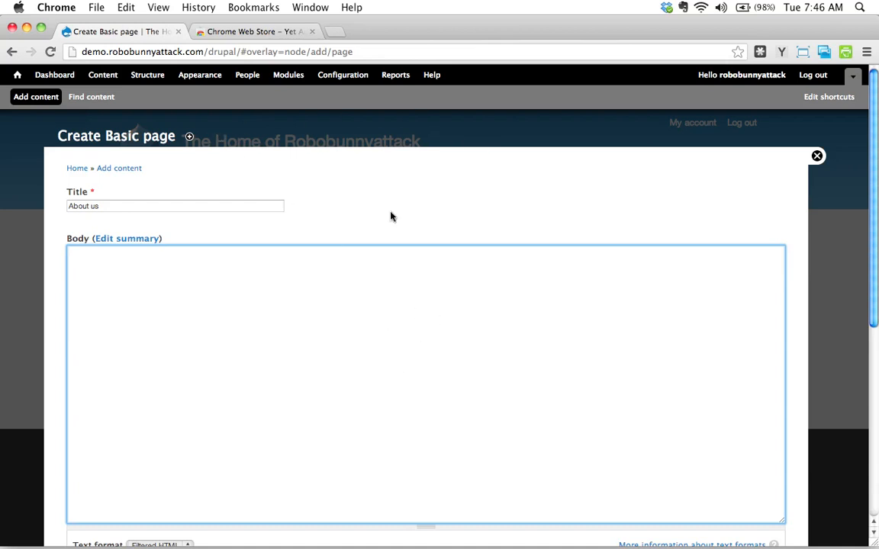
{"action": "left_click", "coordinate": [261, 32]}
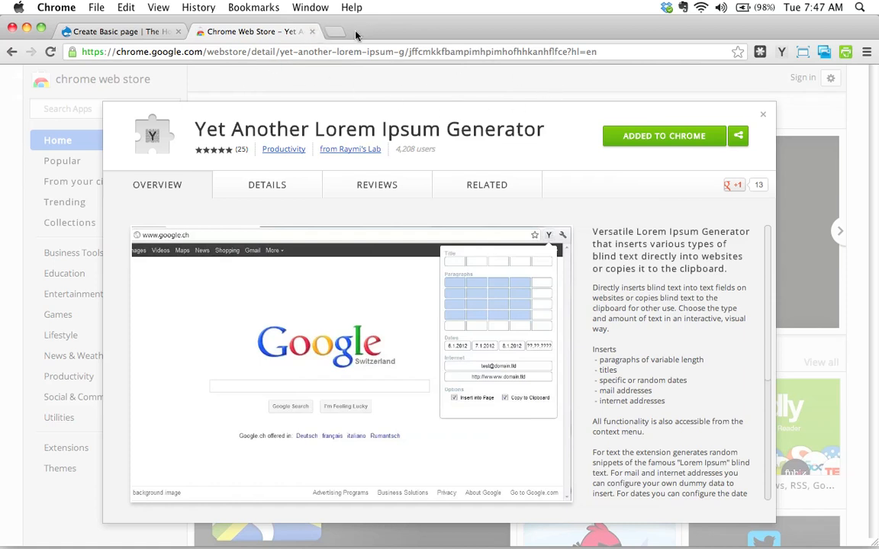
{"action": "left_click", "coordinate": [124, 30]}
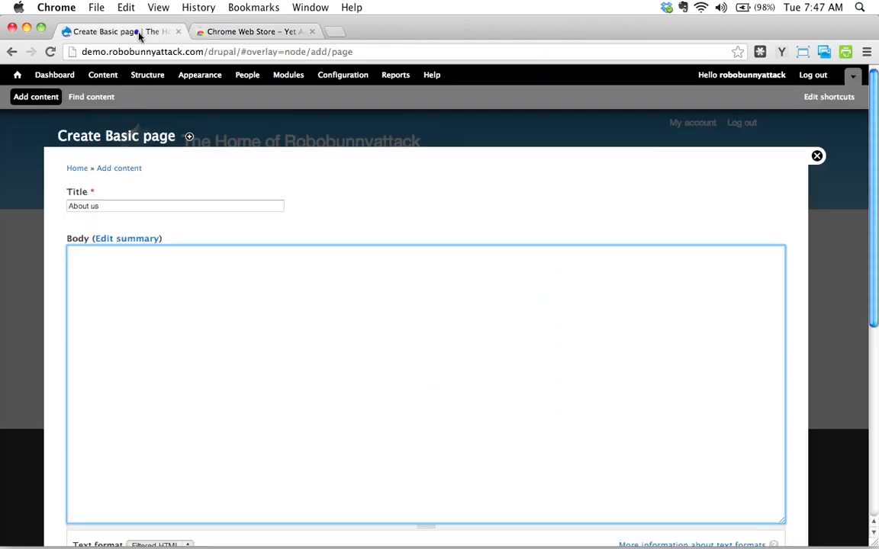
{"action": "left_click", "coordinate": [234, 311]}
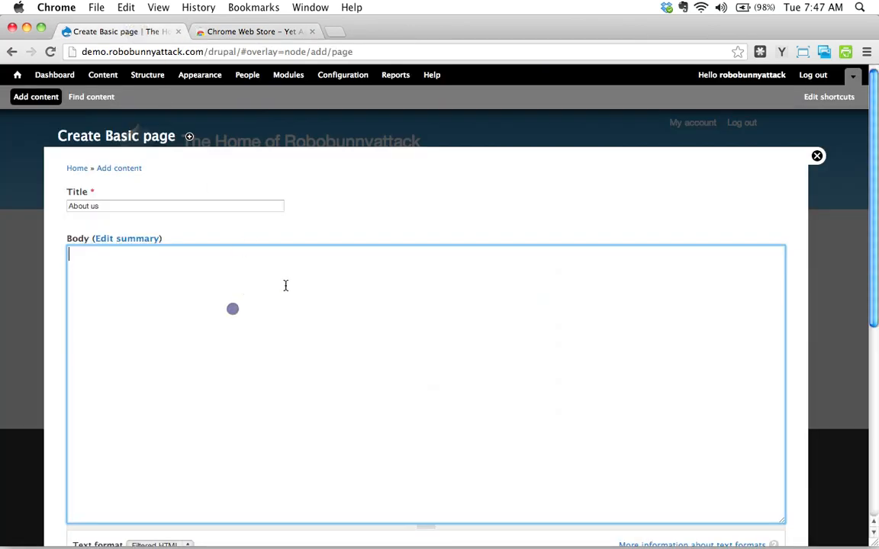
{"action": "left_click", "coordinate": [783, 52]}
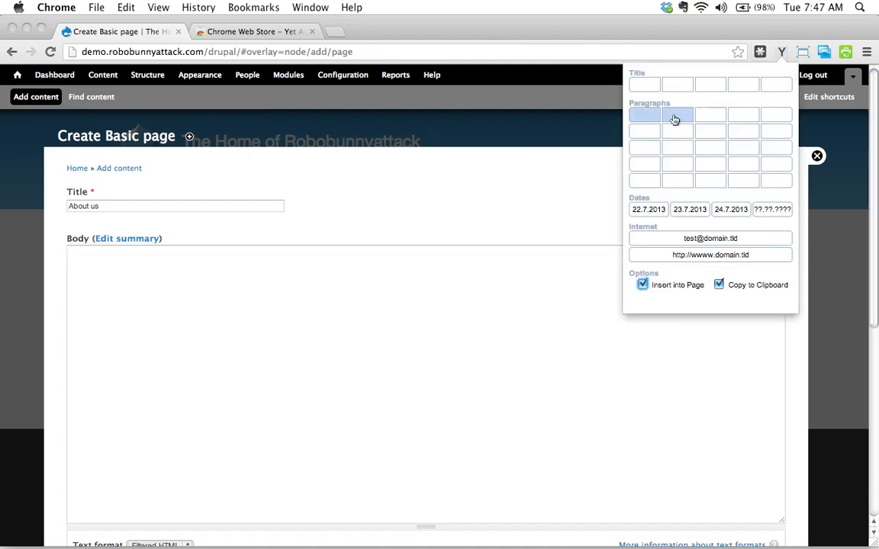
{"action": "left_click", "coordinate": [742, 149]}
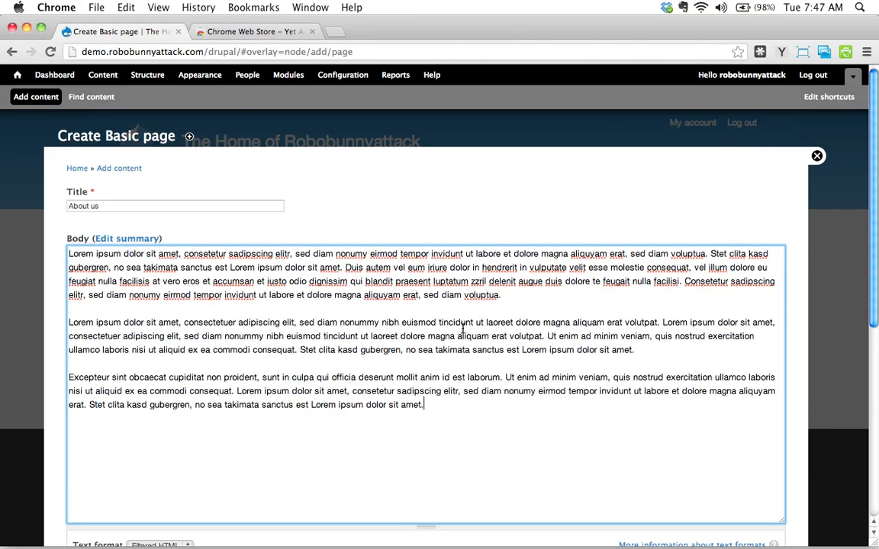
Step: Save the About us page, keeping the Filtered HTML text format
{"action": "scroll", "coordinate": [450, 319], "scroll_direction": "down", "scroll_amount": 2}
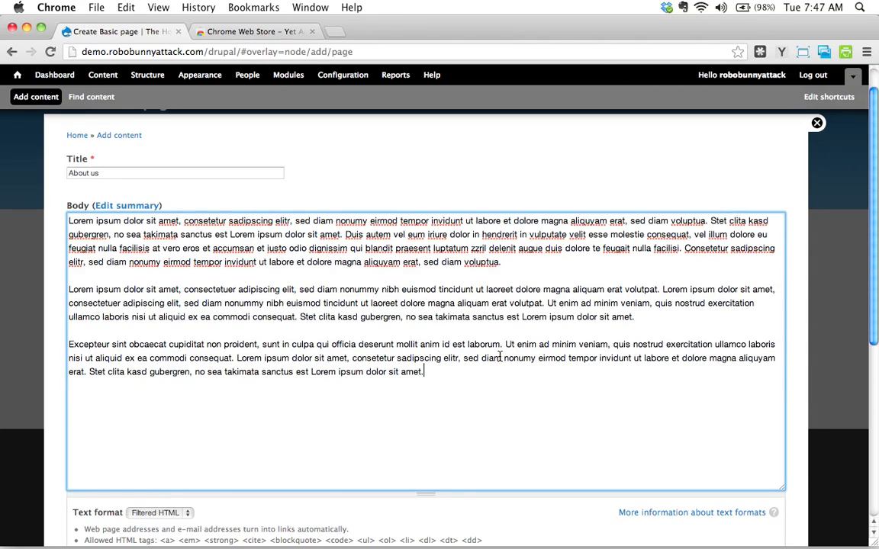
{"action": "scroll", "coordinate": [485, 314], "scroll_direction": "down", "scroll_amount": 5}
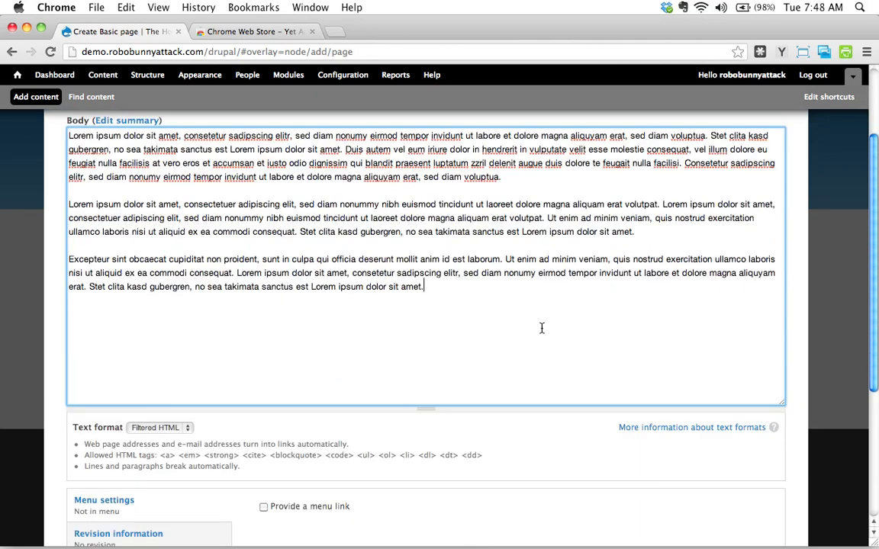
{"action": "scroll", "coordinate": [538, 330], "scroll_direction": "down", "scroll_amount": 6}
{"action": "scroll", "coordinate": [458, 405], "scroll_direction": "down", "scroll_amount": 5}
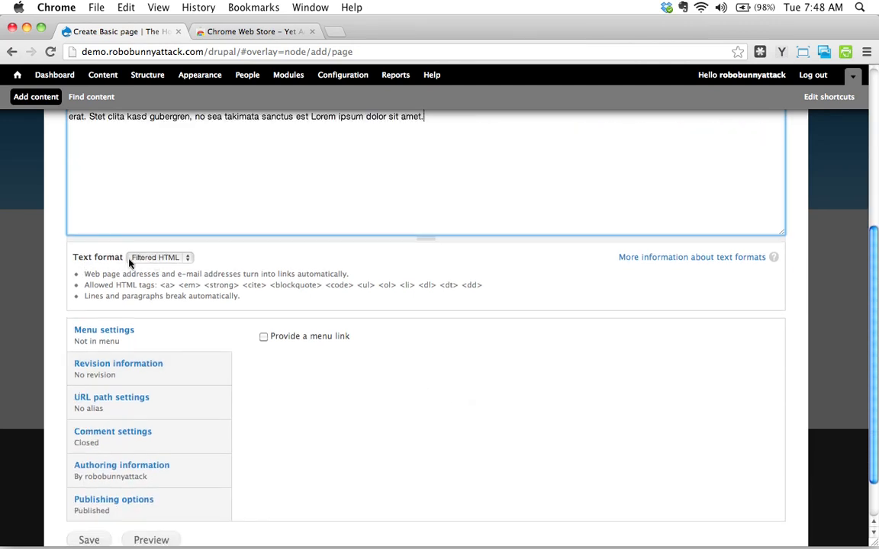
{"action": "left_click", "coordinate": [175, 258]}
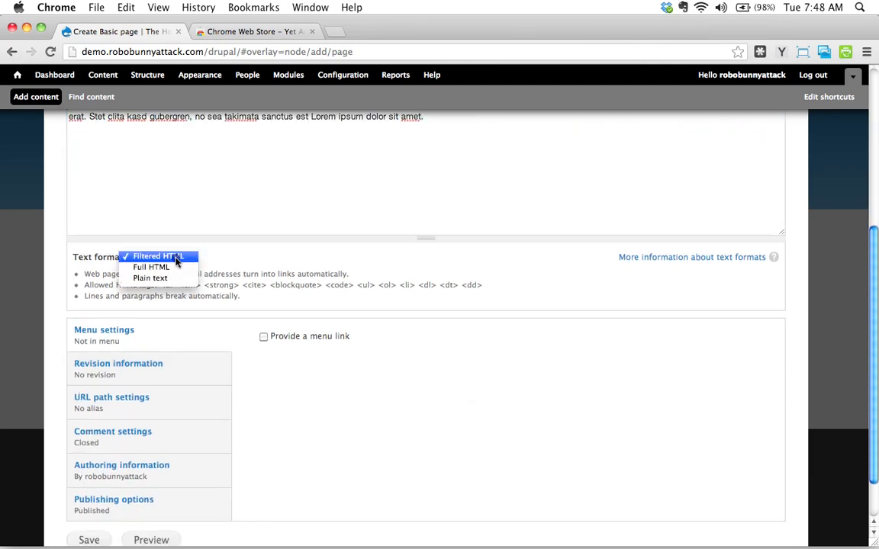
{"action": "left_click", "coordinate": [275, 255]}
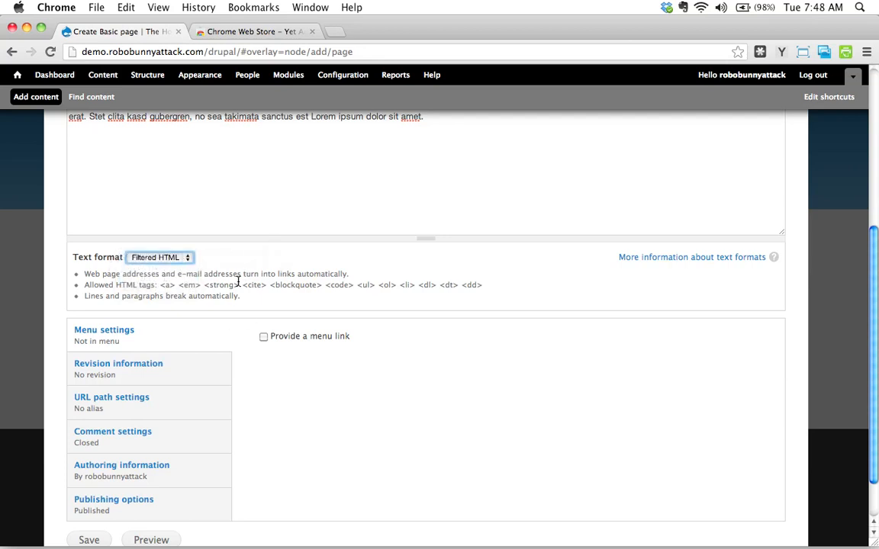
{"action": "scroll", "coordinate": [249, 298], "scroll_direction": "down", "scroll_amount": 1}
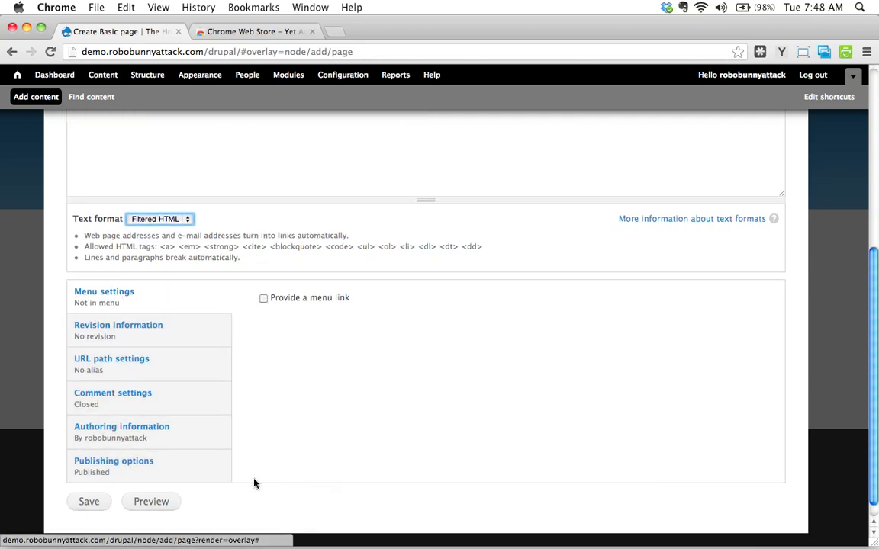
{"action": "left_click", "coordinate": [89, 505]}
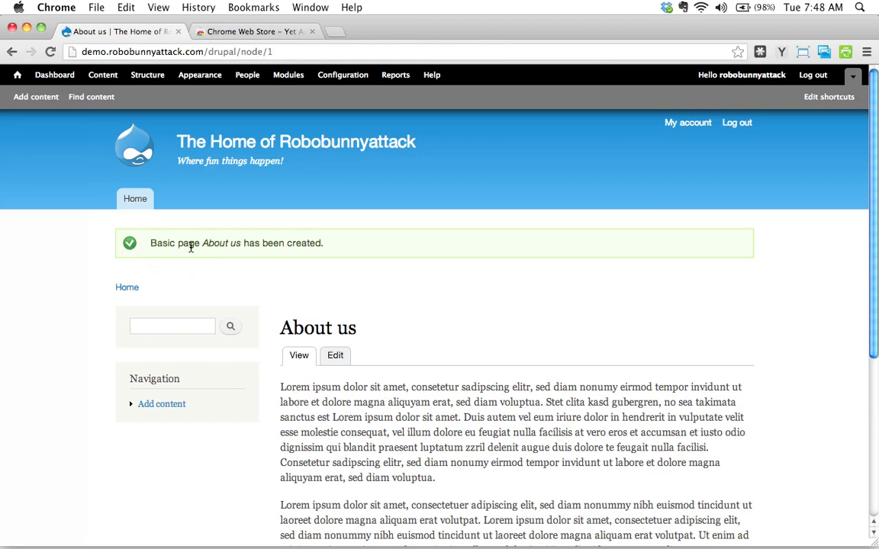
Step: Review the published About us page and its body text
{"action": "scroll", "coordinate": [411, 400], "scroll_direction": "down", "scroll_amount": 5}
{"action": "scroll", "coordinate": [386, 343], "scroll_direction": "up", "scroll_amount": 5}
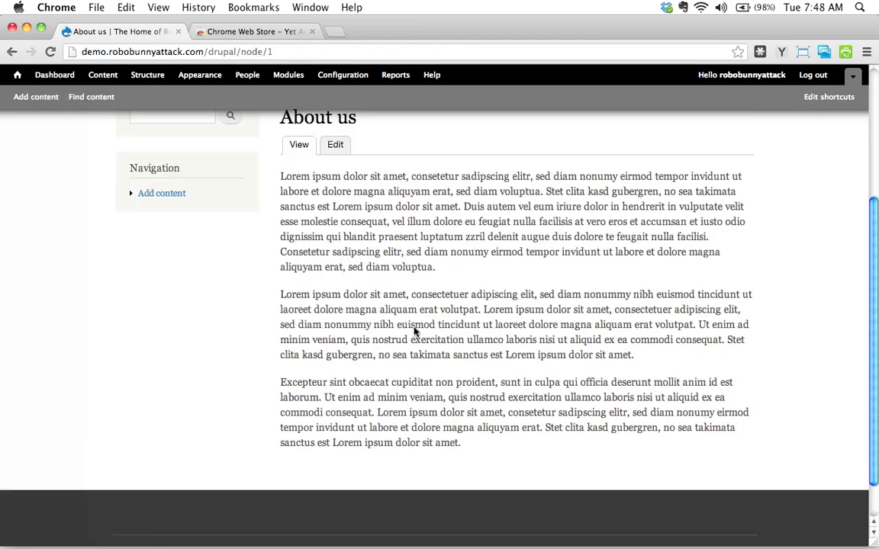
{"action": "scroll", "coordinate": [393, 322], "scroll_direction": "down", "scroll_amount": 1}
{"action": "scroll", "coordinate": [394, 322], "scroll_direction": "down", "scroll_amount": 2}
{"action": "scroll", "coordinate": [427, 301], "scroll_direction": "up", "scroll_amount": 1}
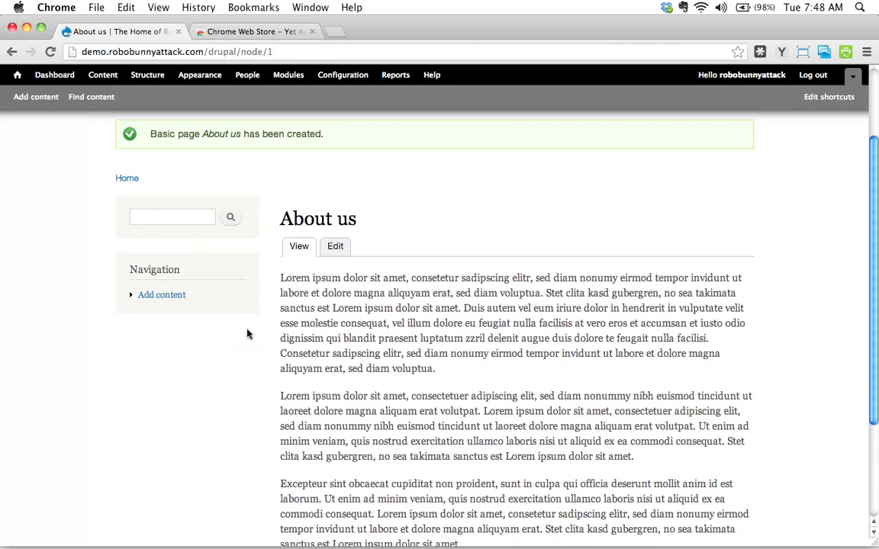
{"action": "mouse_move", "coordinate": [207, 240]}
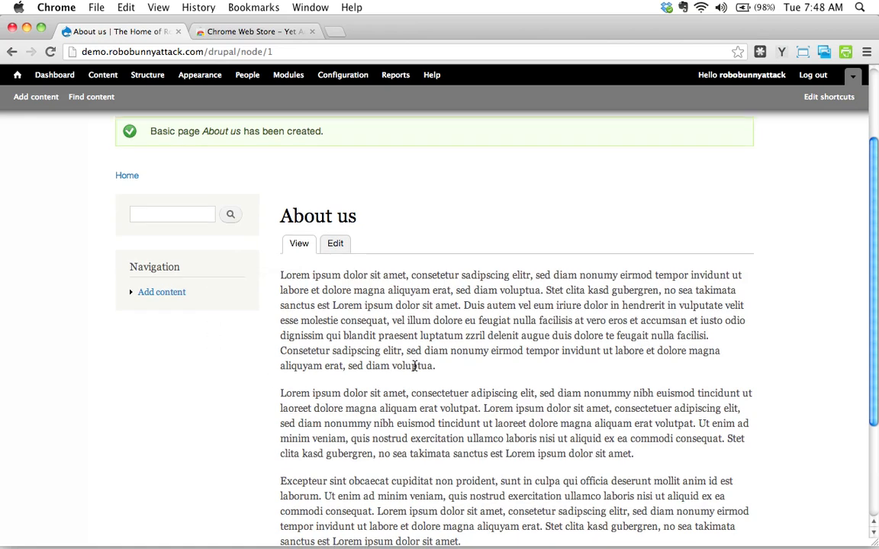
{"action": "scroll", "coordinate": [371, 340], "scroll_direction": "up", "scroll_amount": 3}
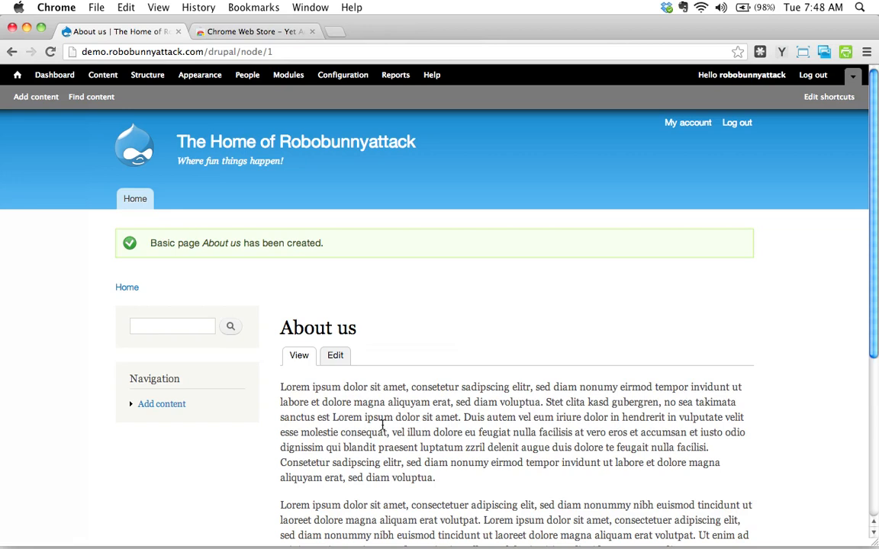
{"action": "scroll", "coordinate": [354, 308], "scroll_direction": "down", "scroll_amount": 1}
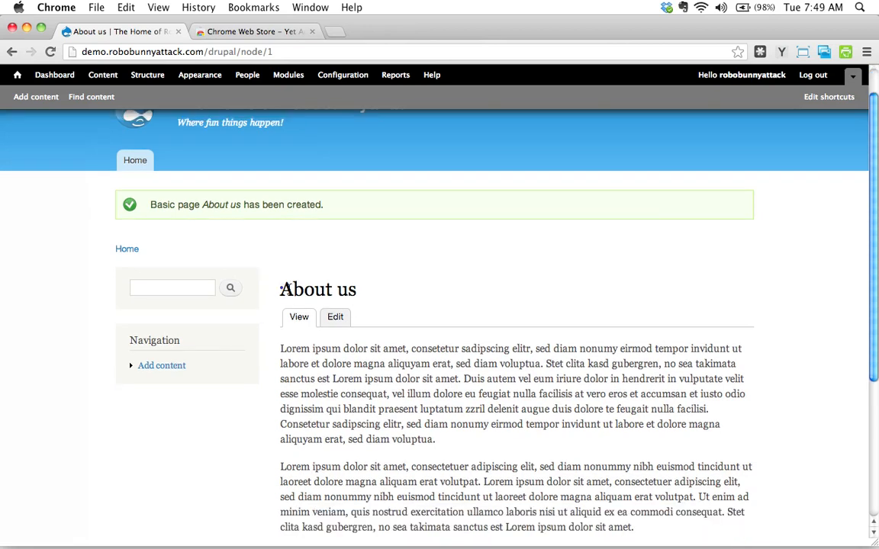
{"action": "left_click_drag", "start_coordinate": [280, 288], "coordinate": [373, 294]}
{"action": "left_click", "coordinate": [401, 392]}
{"action": "scroll", "coordinate": [401, 392], "scroll_direction": "down", "scroll_amount": 5}
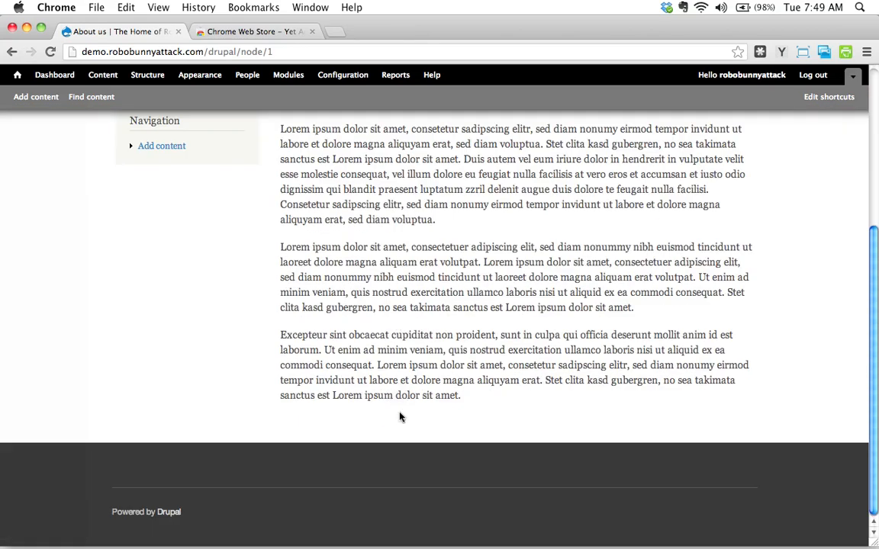
{"action": "scroll", "coordinate": [416, 431], "scroll_direction": "up", "scroll_amount": 5}
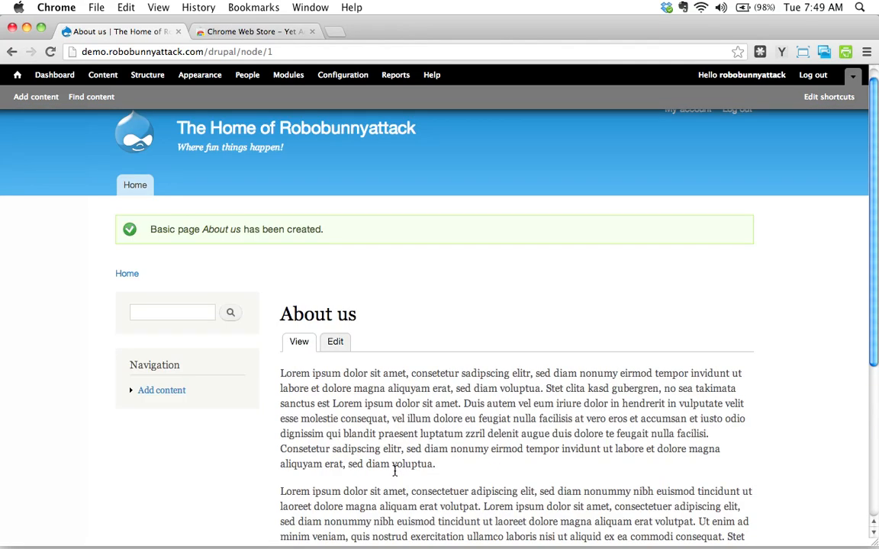
{"action": "scroll", "coordinate": [396, 397], "scroll_direction": "down", "scroll_amount": 5}
{"action": "scroll", "coordinate": [397, 385], "scroll_direction": "up", "scroll_amount": 3}
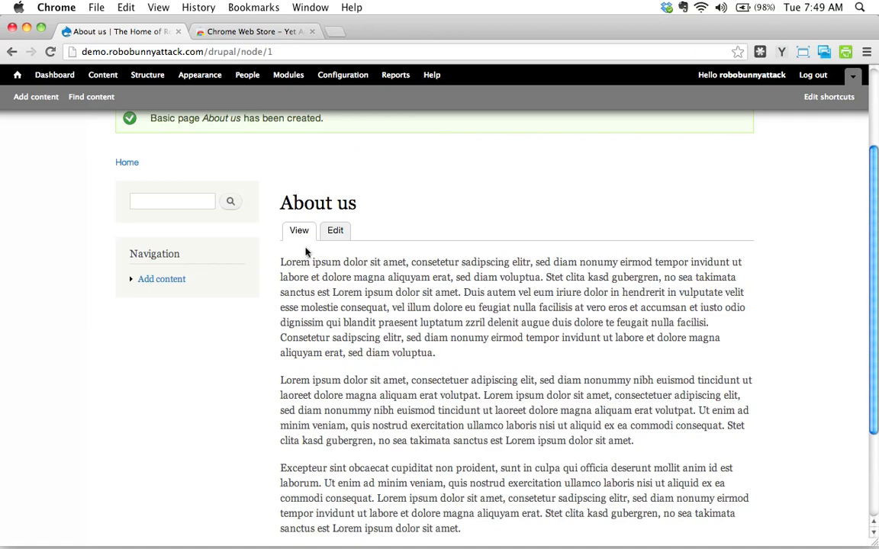
Step: Edit the page and insert one extra lorem ipsum paragraph between the second and third body paragraphs
{"action": "left_click", "coordinate": [338, 232]}
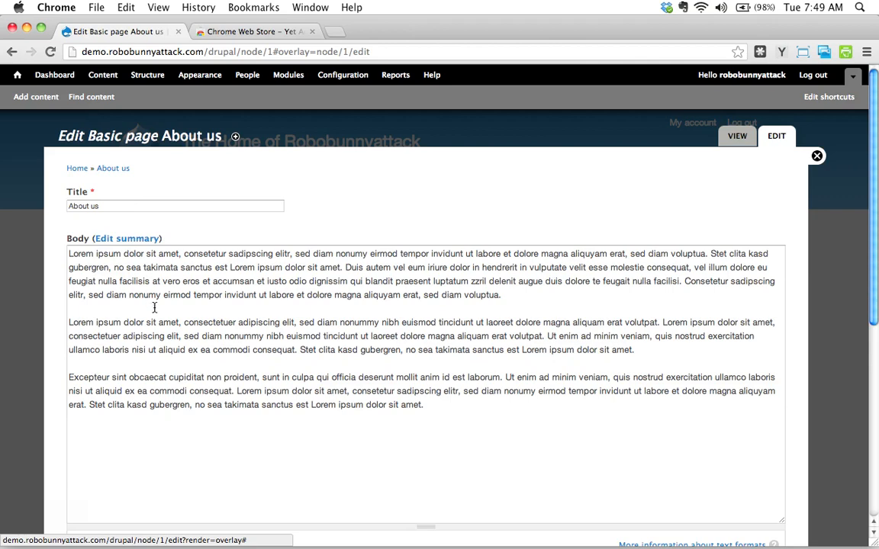
{"action": "scroll", "coordinate": [154, 307], "scroll_direction": "down", "scroll_amount": 10}
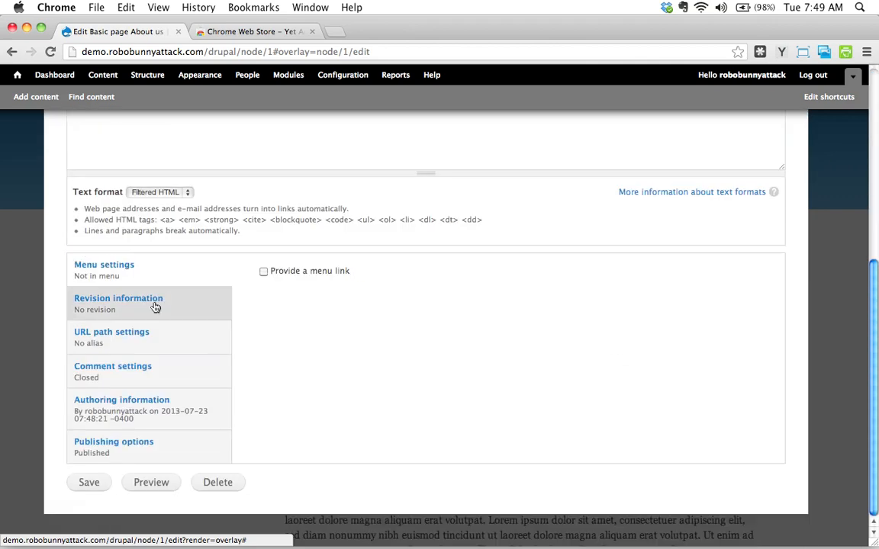
{"action": "scroll", "coordinate": [154, 305], "scroll_direction": "up", "scroll_amount": 6}
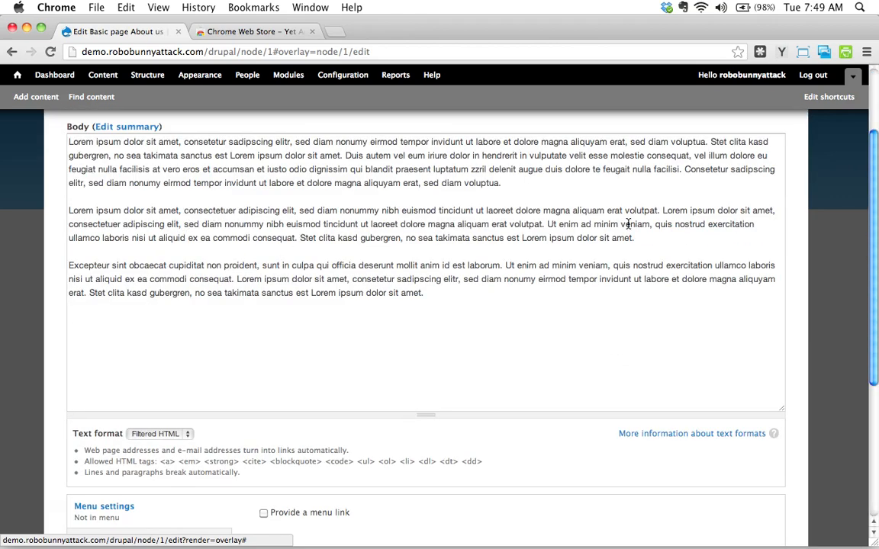
{"action": "left_click", "coordinate": [649, 237]}
{"action": "key", "text": "Return"}
{"action": "key", "text": "Return"}
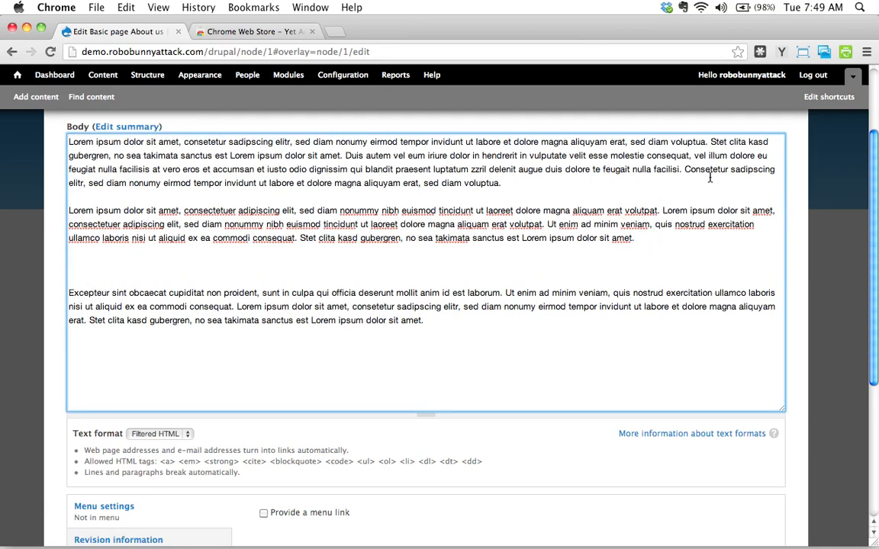
{"action": "left_click", "coordinate": [781, 52]}
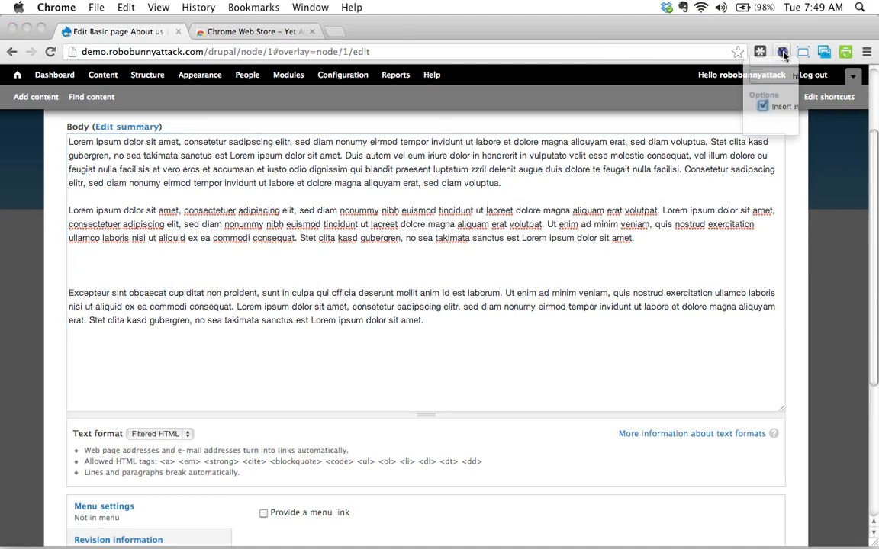
{"action": "left_click", "coordinate": [650, 114]}
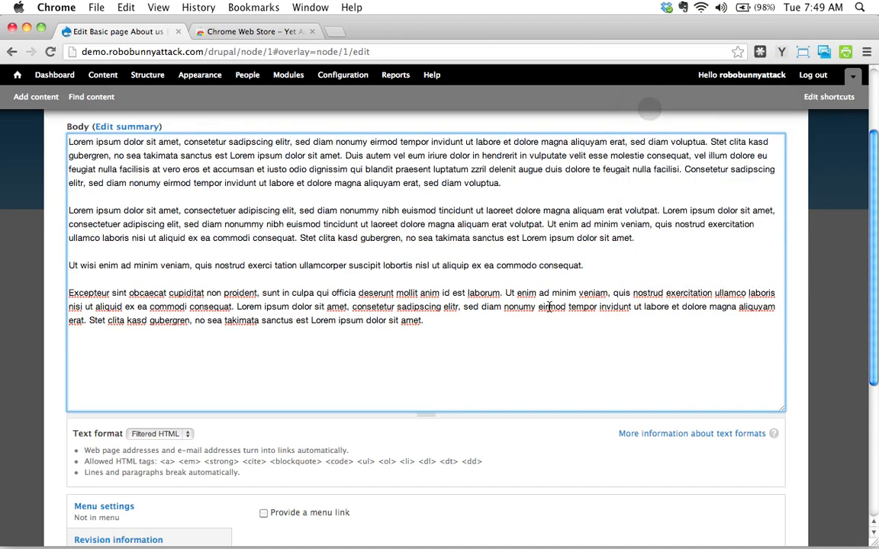
Step: Save the edited page and review the updated content
{"action": "scroll", "coordinate": [564, 361], "scroll_direction": "down", "scroll_amount": 5}
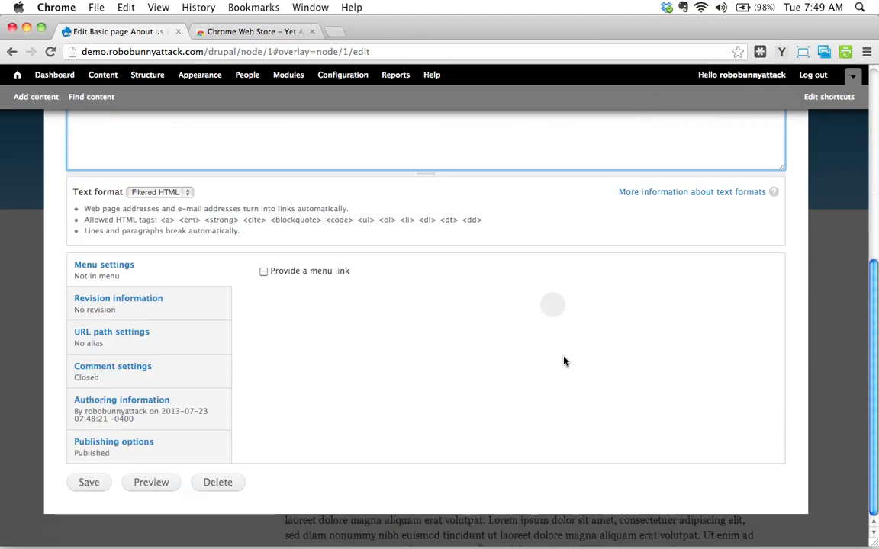
{"action": "left_click", "coordinate": [89, 483]}
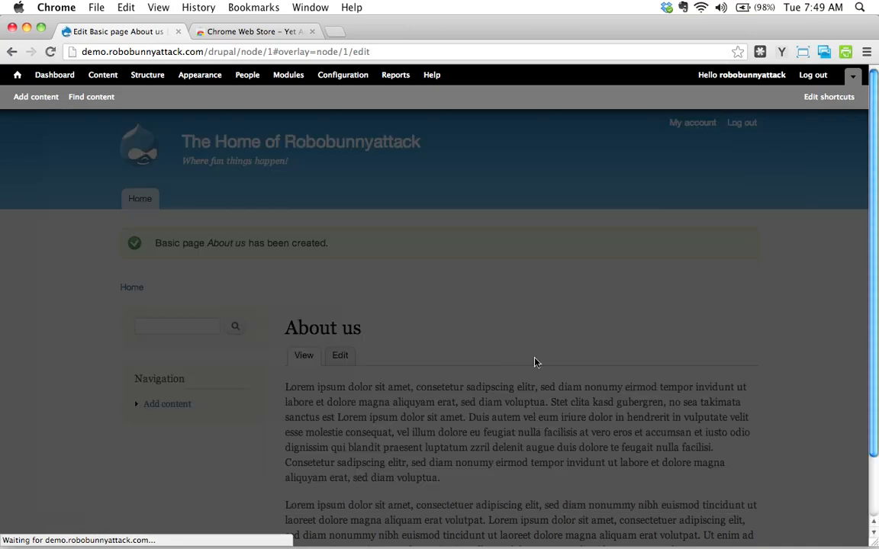
{"action": "scroll", "coordinate": [508, 289], "scroll_direction": "down", "scroll_amount": 5}
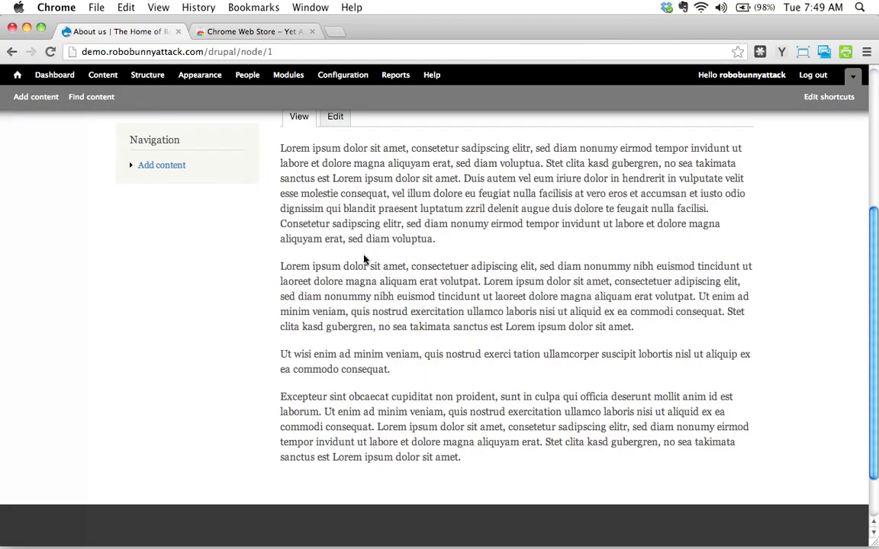
{"action": "scroll", "coordinate": [363, 258], "scroll_direction": "up", "scroll_amount": 5}
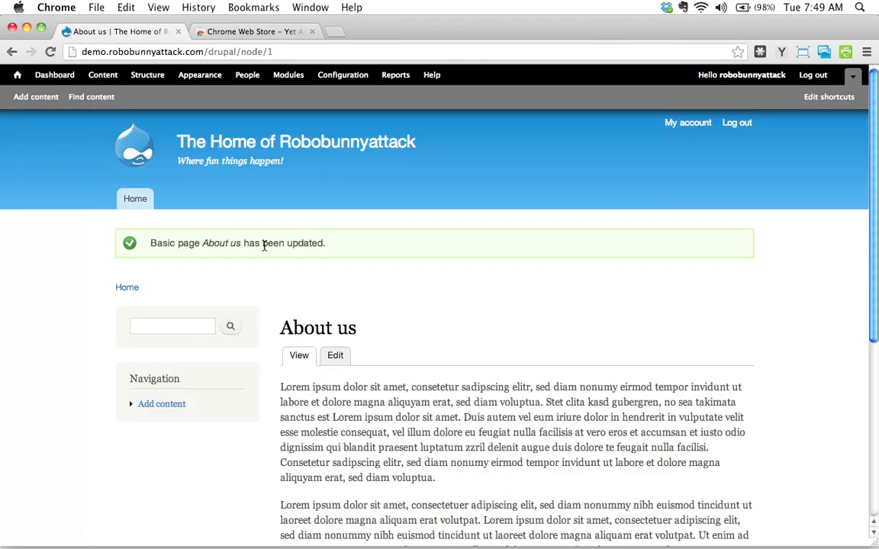
Step: Open the content administration overview and examine the About us entry's type and last-updated date
{"action": "scroll", "coordinate": [496, 350], "scroll_direction": "down", "scroll_amount": 5}
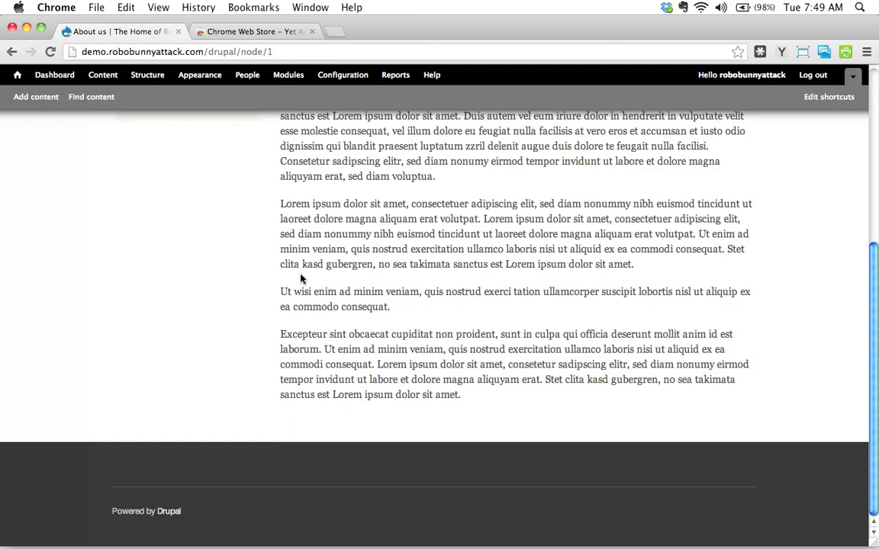
{"action": "scroll", "coordinate": [383, 319], "scroll_direction": "up", "scroll_amount": 5}
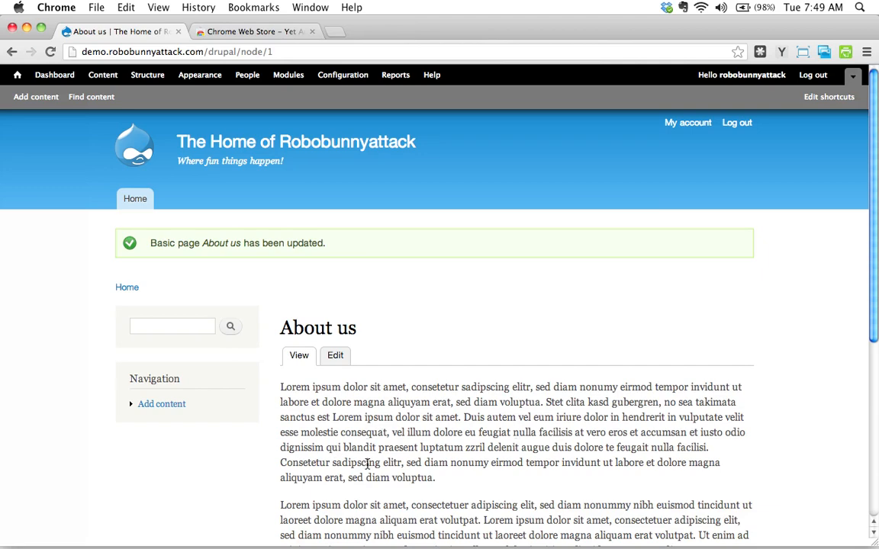
{"action": "left_click", "coordinate": [105, 75]}
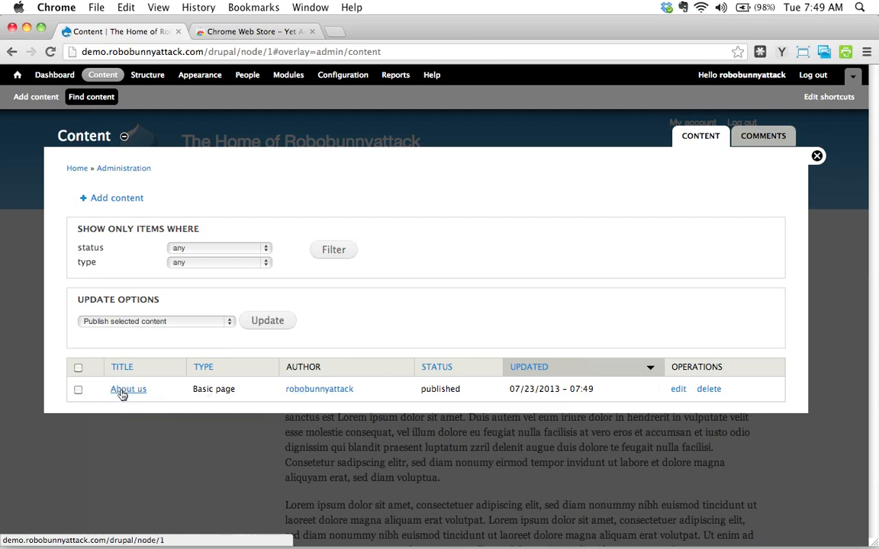
{"action": "triple_click", "coordinate": [192, 391]}
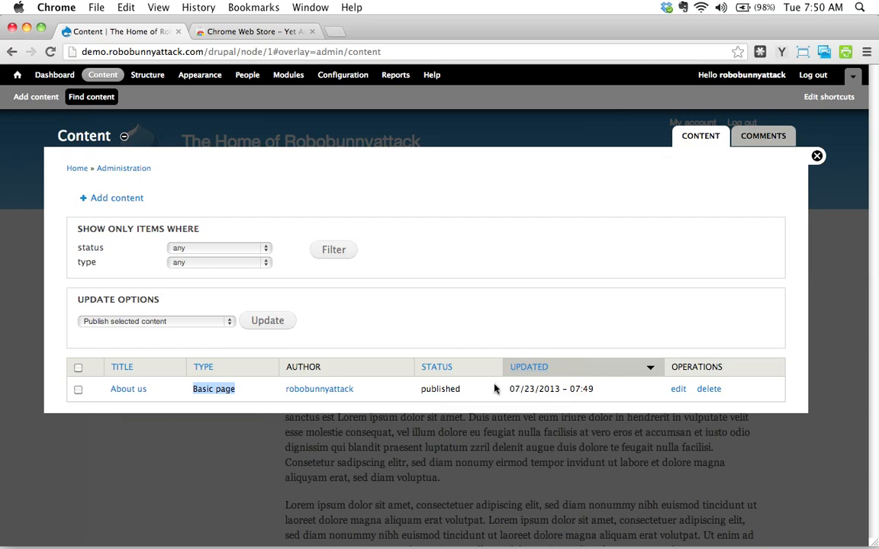
{"action": "left_click_drag", "start_coordinate": [510, 390], "coordinate": [598, 404]}
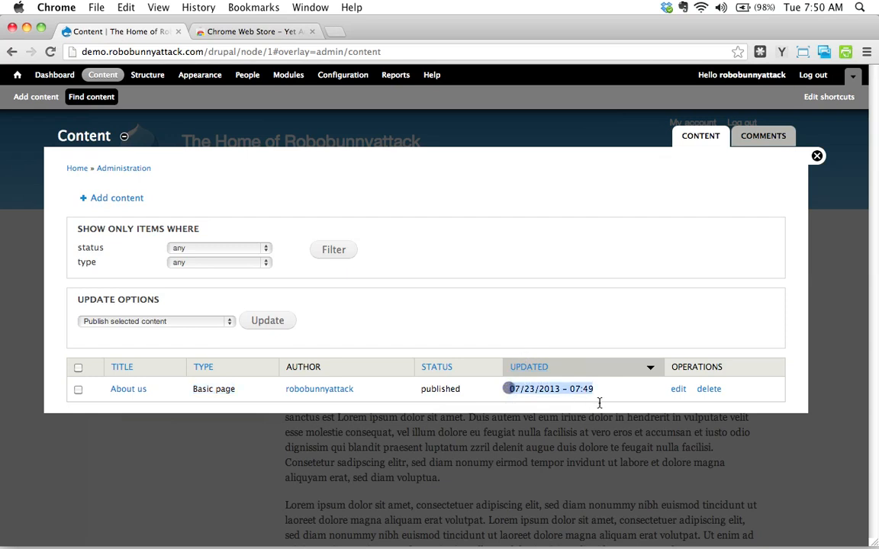
Step: Open the About us page's edit form to review its title and body, then return to viewing the page
{"action": "left_click", "coordinate": [678, 390]}
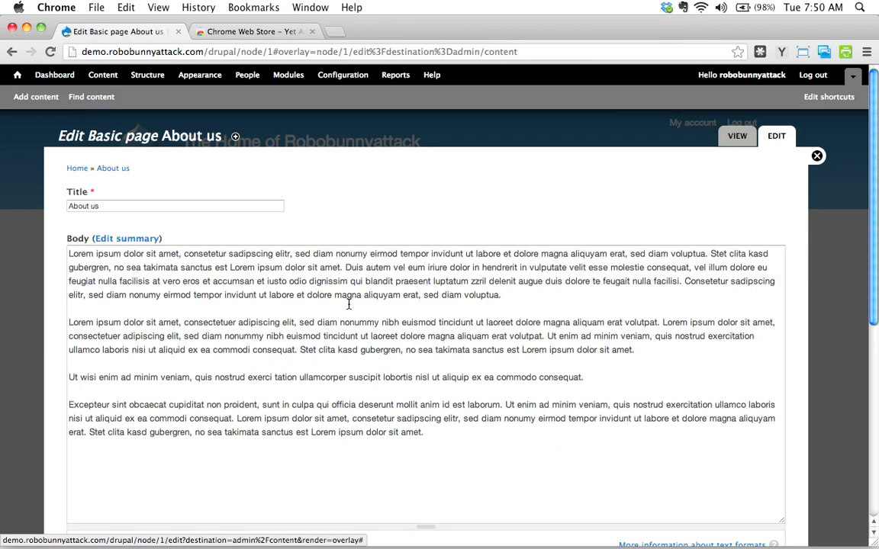
{"action": "scroll", "coordinate": [350, 304], "scroll_direction": "down", "scroll_amount": 5}
{"action": "scroll", "coordinate": [346, 328], "scroll_direction": "up", "scroll_amount": 5}
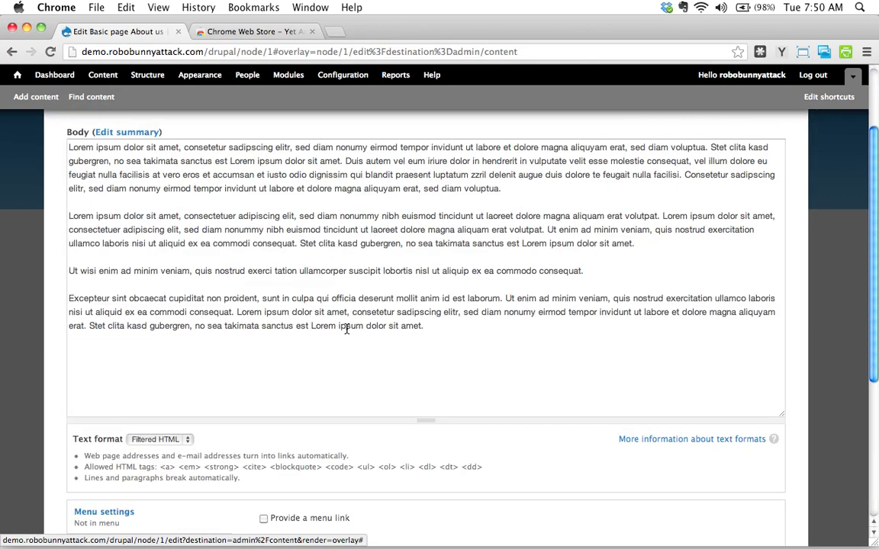
{"action": "scroll", "coordinate": [522, 94], "scroll_direction": "down", "scroll_amount": 1}
{"action": "scroll", "coordinate": [779, 194], "scroll_direction": "up", "scroll_amount": 1}
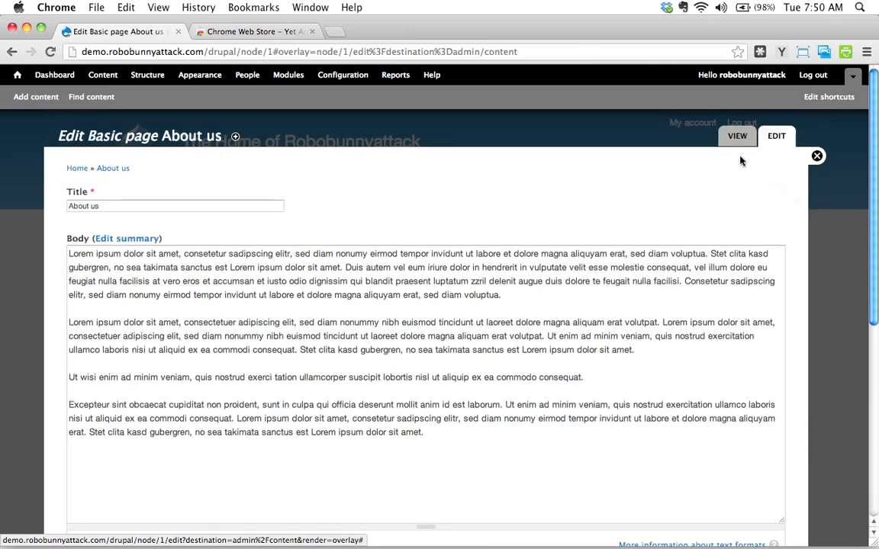
{"action": "left_click", "coordinate": [738, 139]}
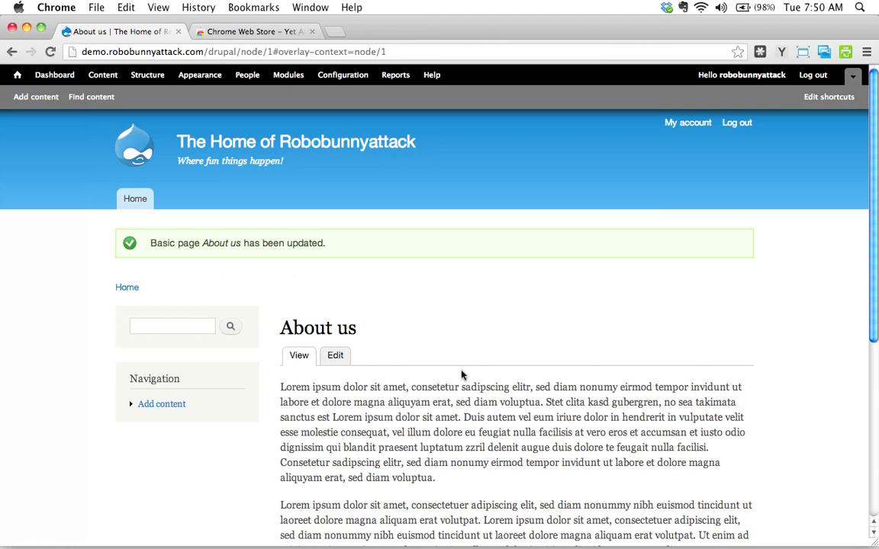
Step: Visit the site's front page, then reopen the About us page from its title in the content overview
{"action": "scroll", "coordinate": [460, 373], "scroll_direction": "down", "scroll_amount": 5}
{"action": "scroll", "coordinate": [460, 373], "scroll_direction": "up", "scroll_amount": 5}
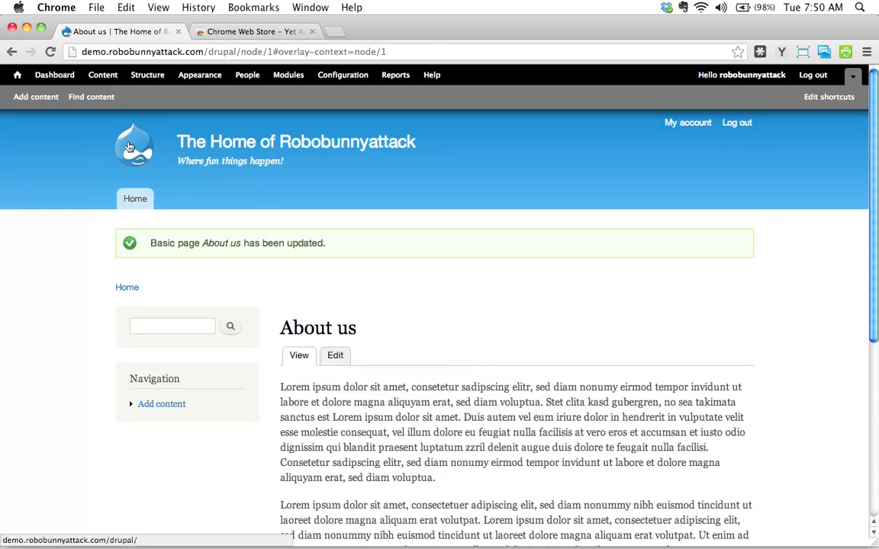
{"action": "left_click", "coordinate": [16, 76]}
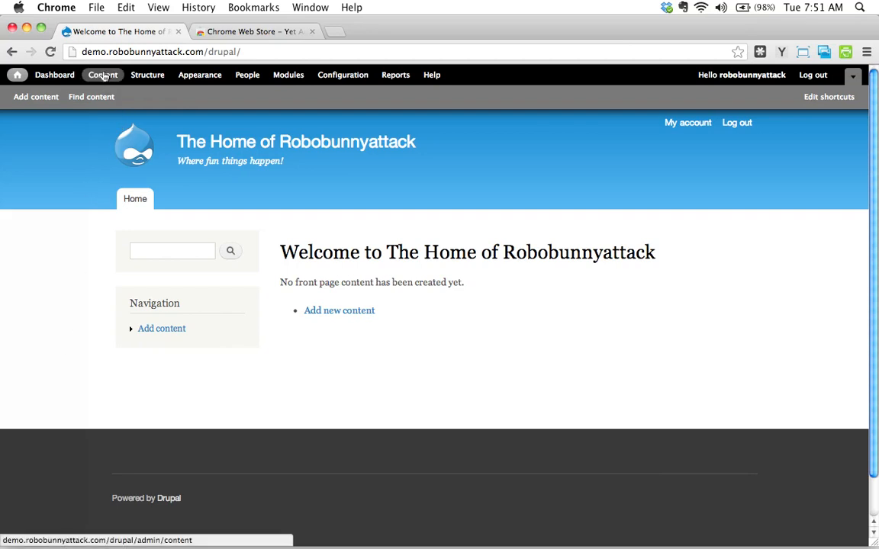
{"action": "left_click", "coordinate": [103, 74]}
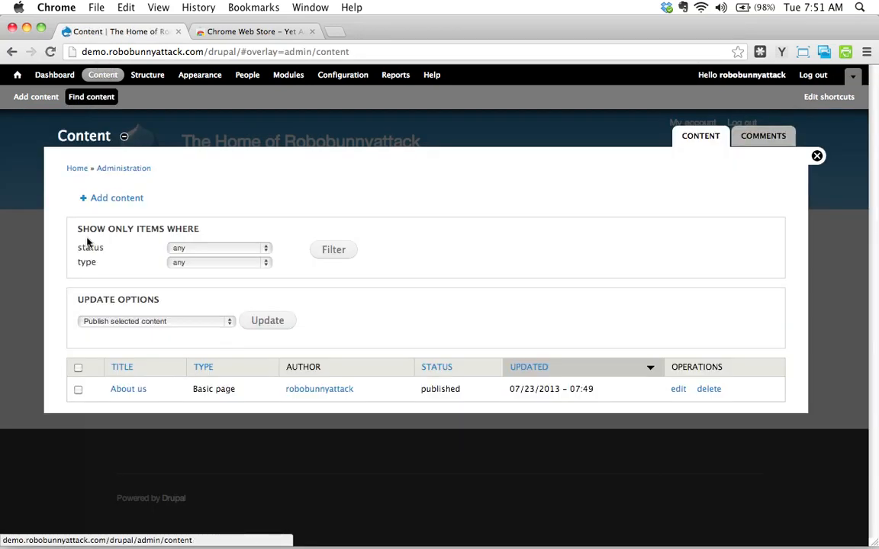
{"action": "left_click", "coordinate": [136, 393]}
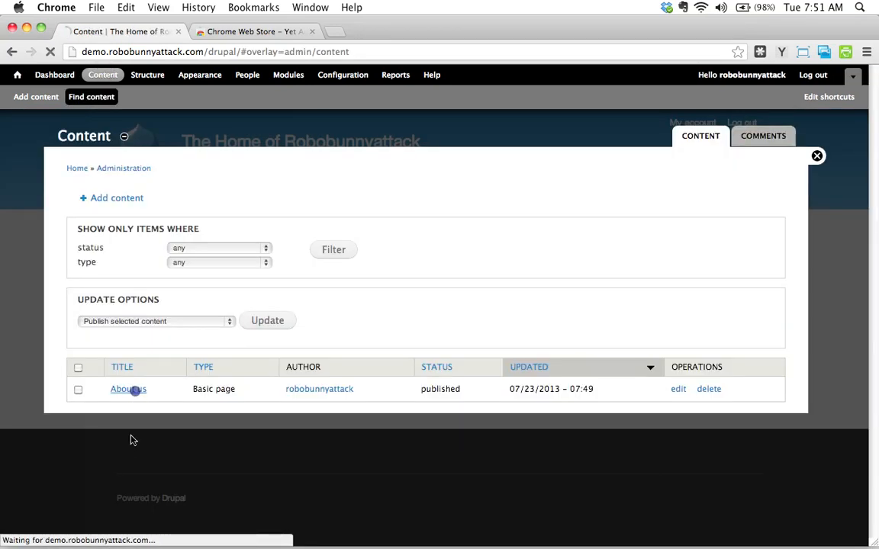